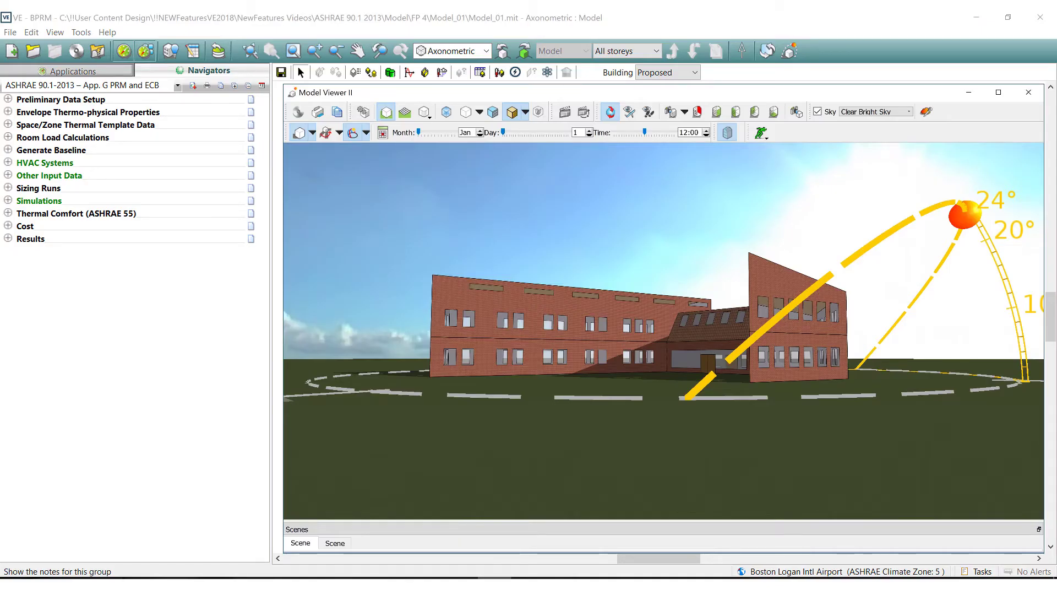
- Switch the navigator to ASHRAE 90.1-2013 – App. G PRM and ECB from the Compliance group
click(177, 85)
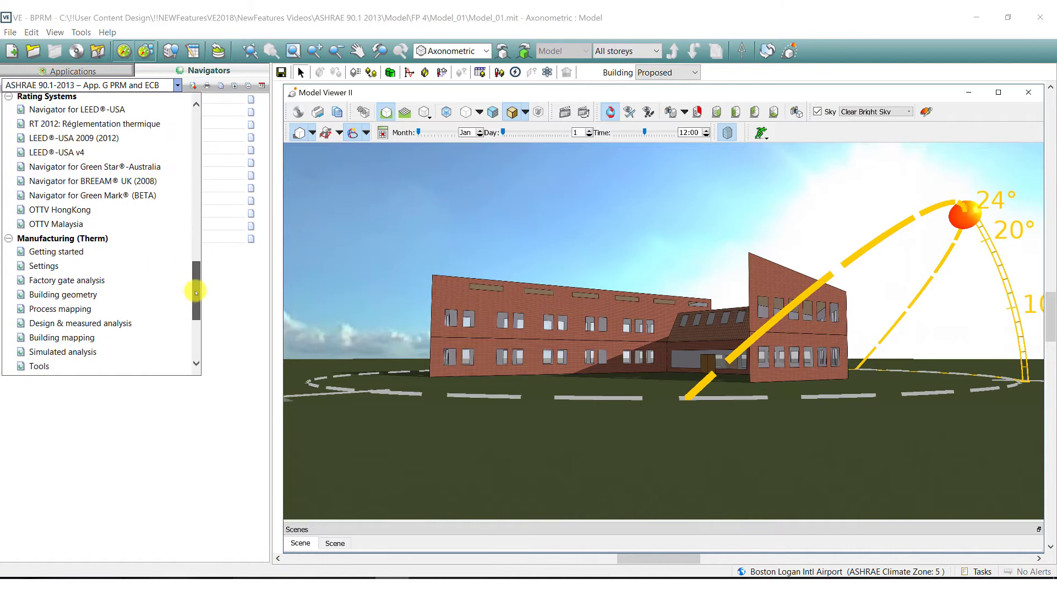
drag(196, 292, 197, 324)
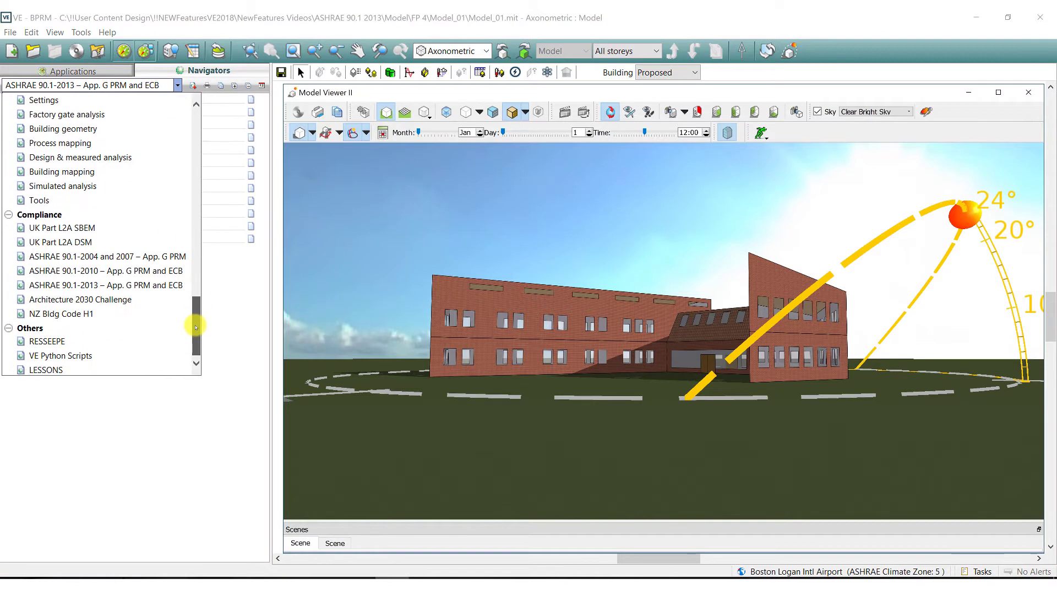
click(188, 286)
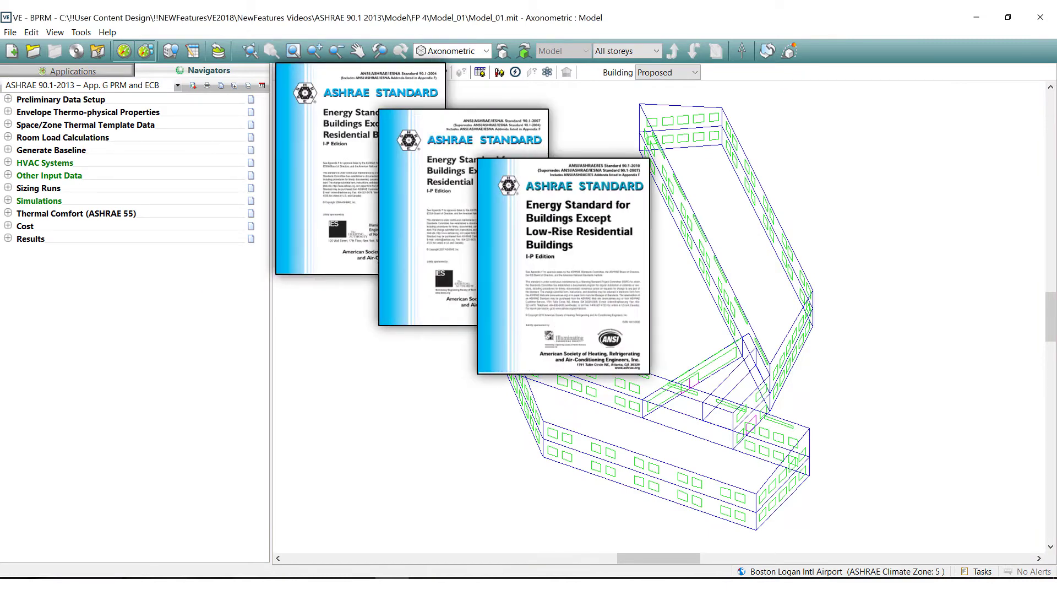
- Choose ASHRAE 90.1-2013 ECB as the standard under Preliminary Data Setup
click(8, 99)
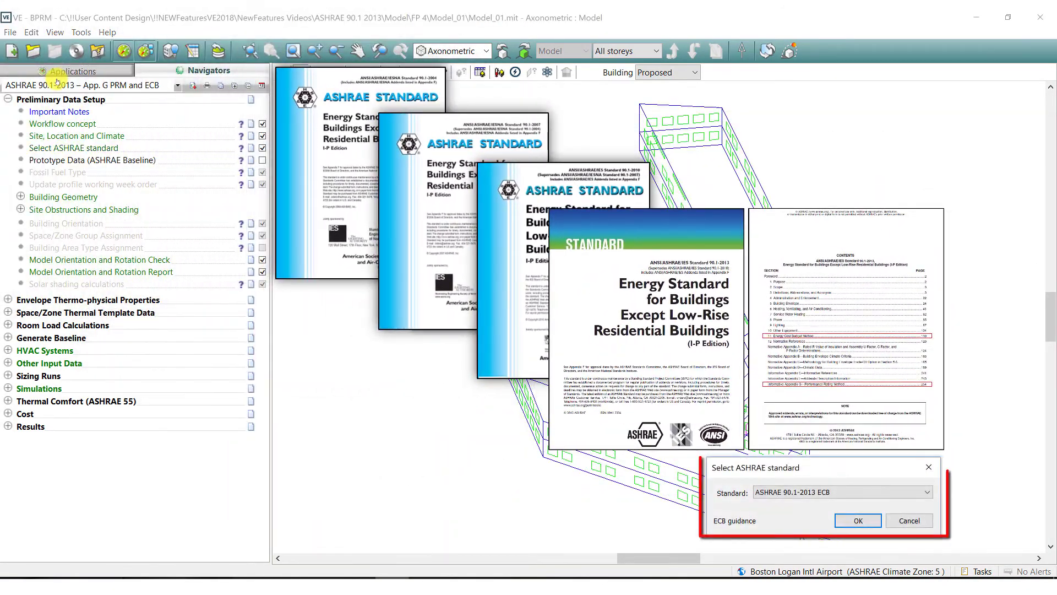
click(930, 493)
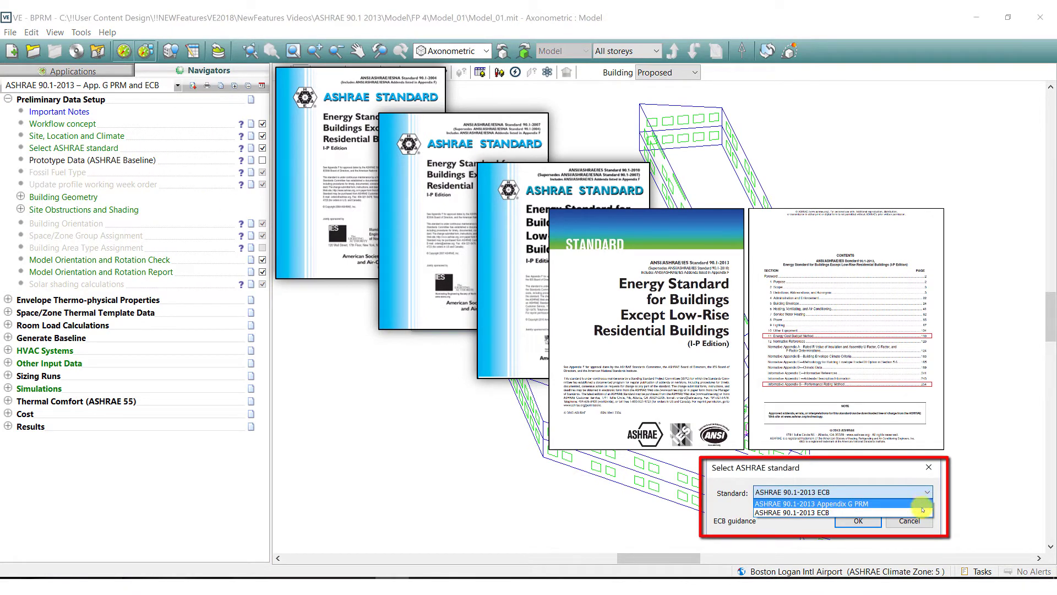
click(922, 513)
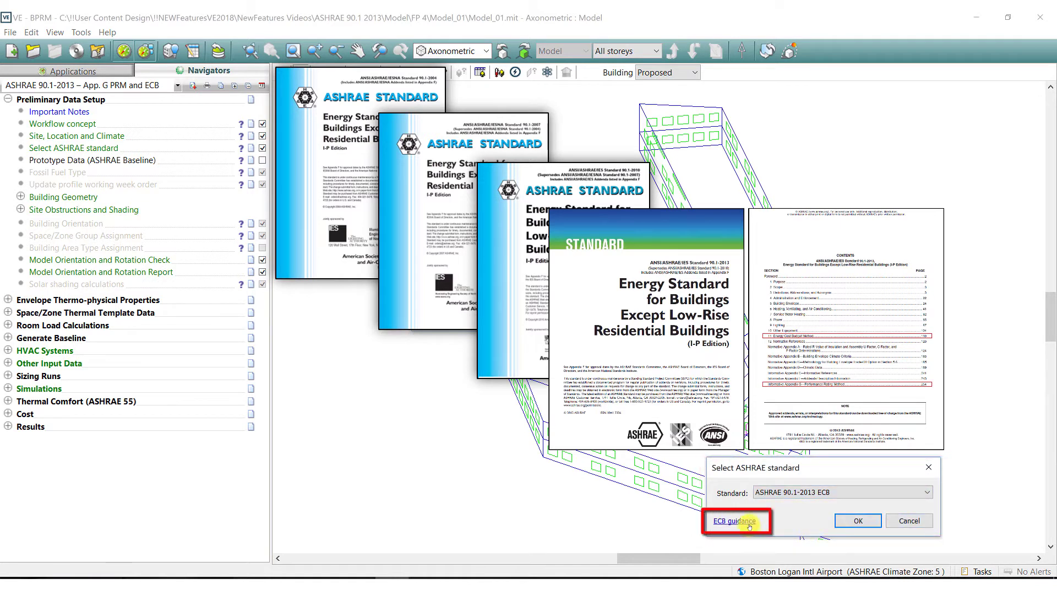
- Read through the ECB guidance PDF document
click(859, 520)
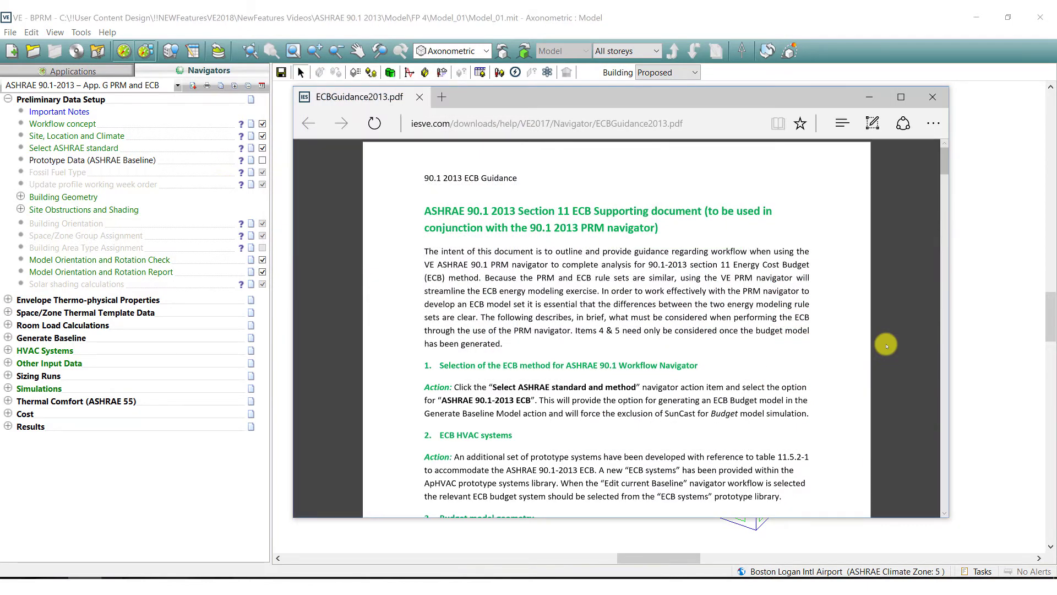
scroll(886, 345, down, 8)
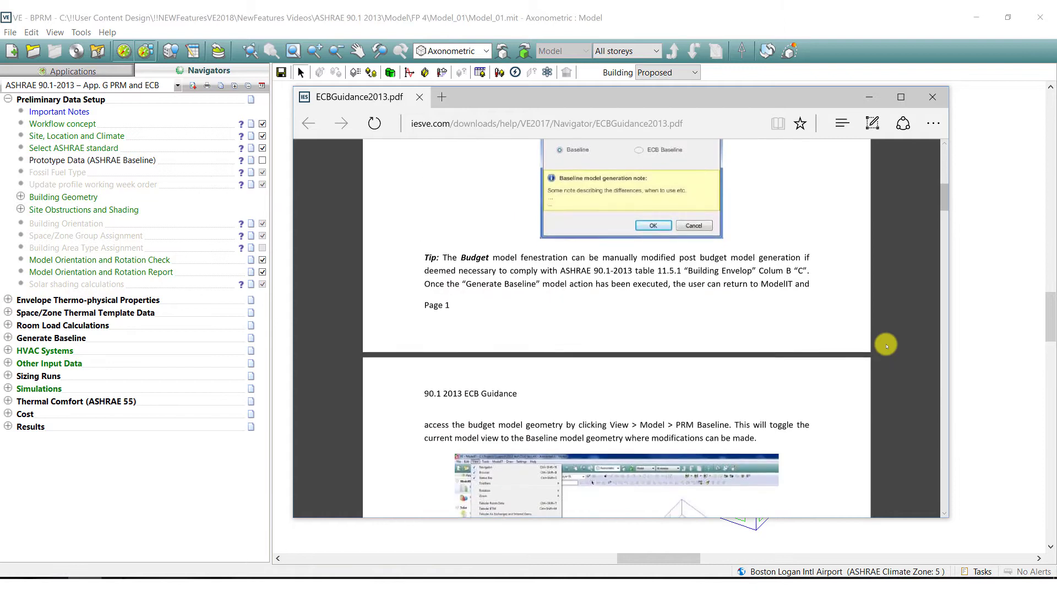
scroll(887, 346, down, 2)
- Confirm 90.1-2013 ECB as the standard and mark Prototype Data (ASHRAE Baseline) complete
click(932, 96)
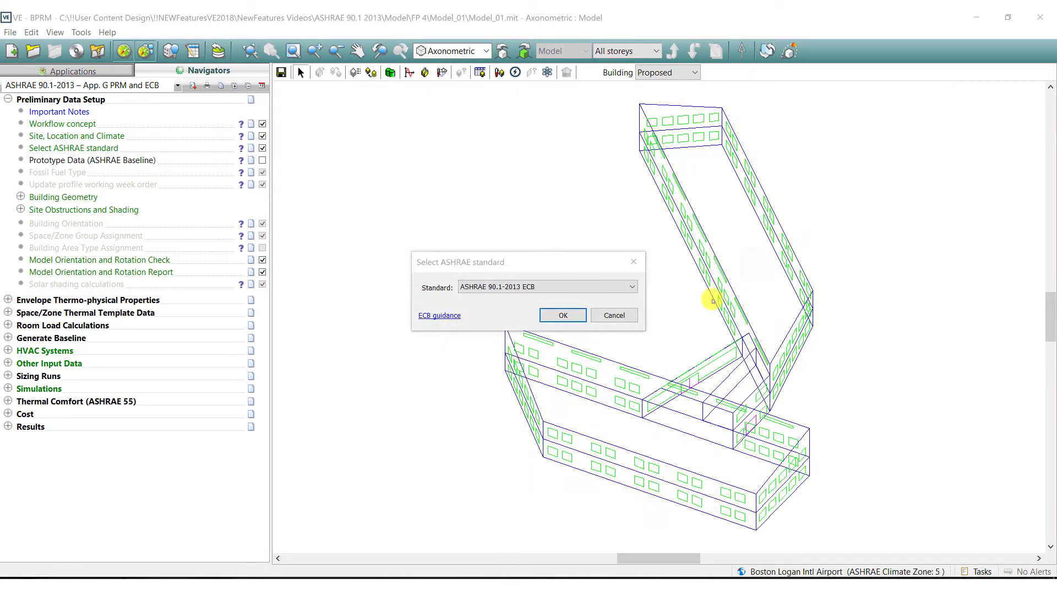
click(562, 315)
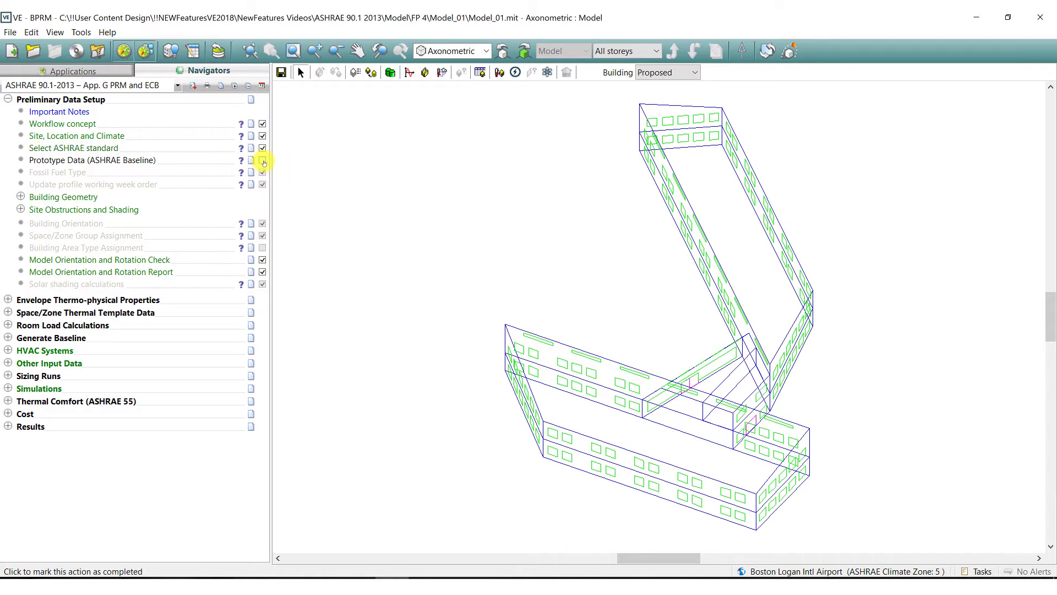
click(263, 160)
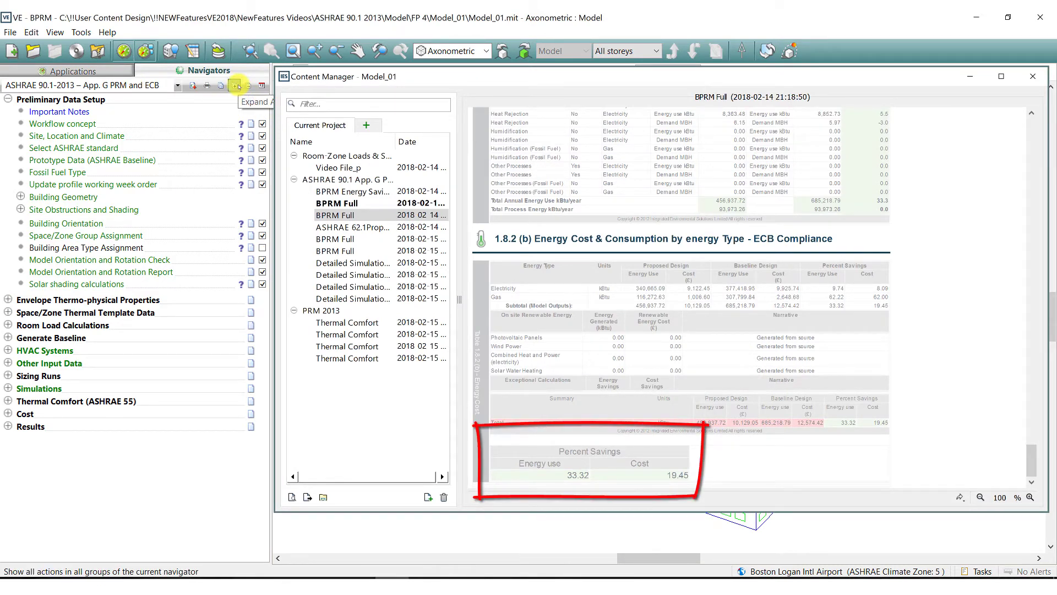
- Expand all navigator workflow groups and scroll through the full action tree
click(237, 86)
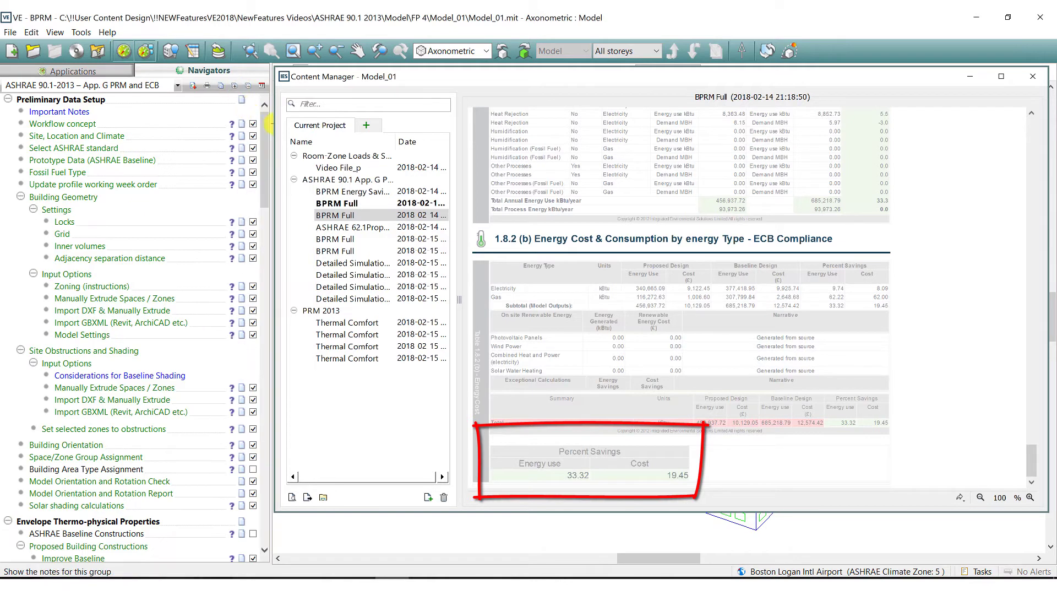
scroll(264, 161, down, 4)
drag(264, 161, 266, 225)
scroll(256, 259, up, 14)
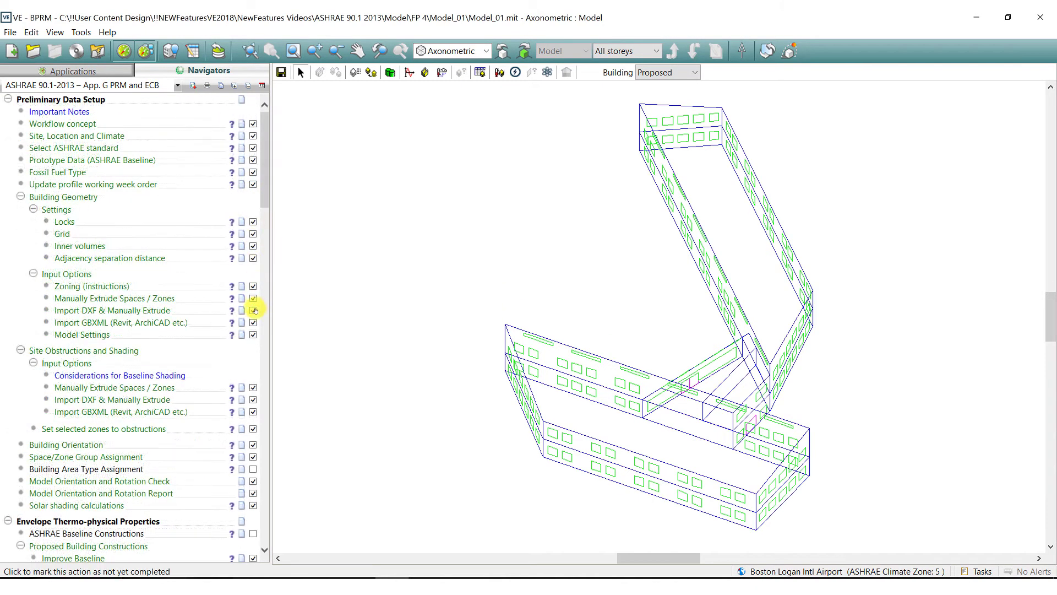
scroll(245, 354, down, 4)
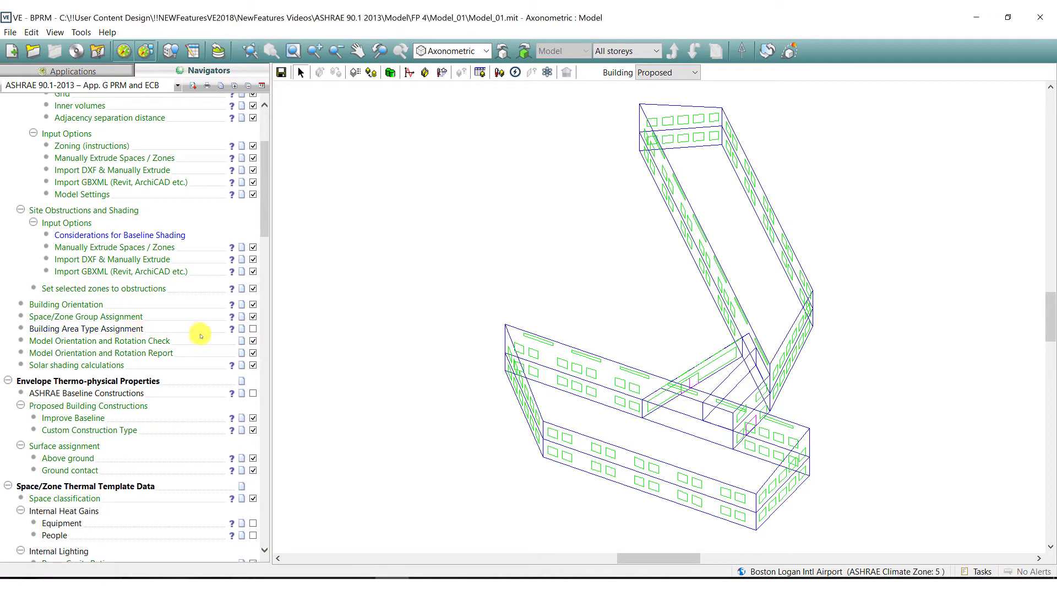
click(253, 329)
scroll(254, 330, down, 6)
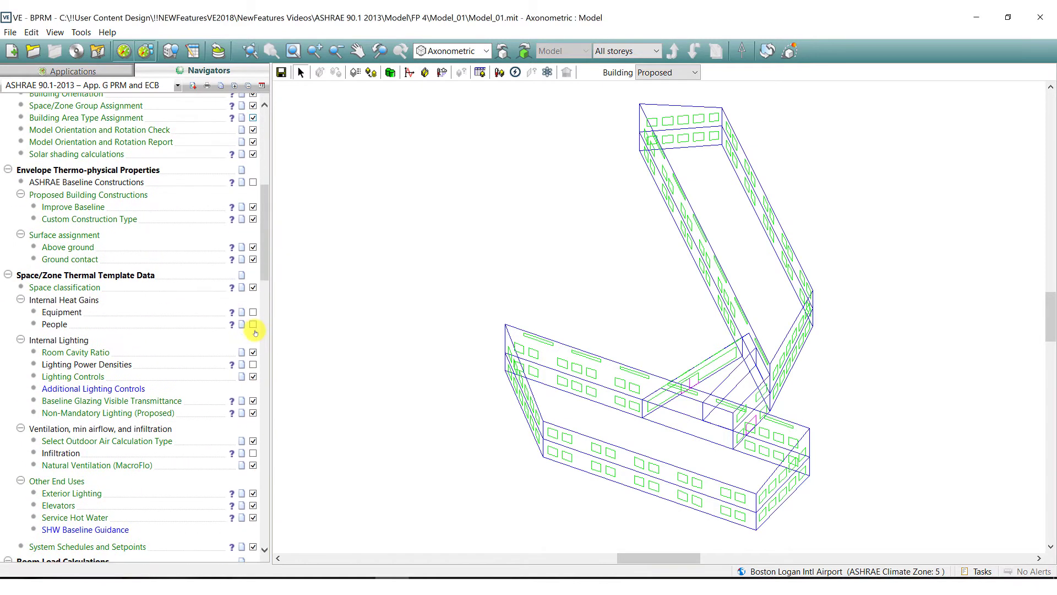
click(131, 184)
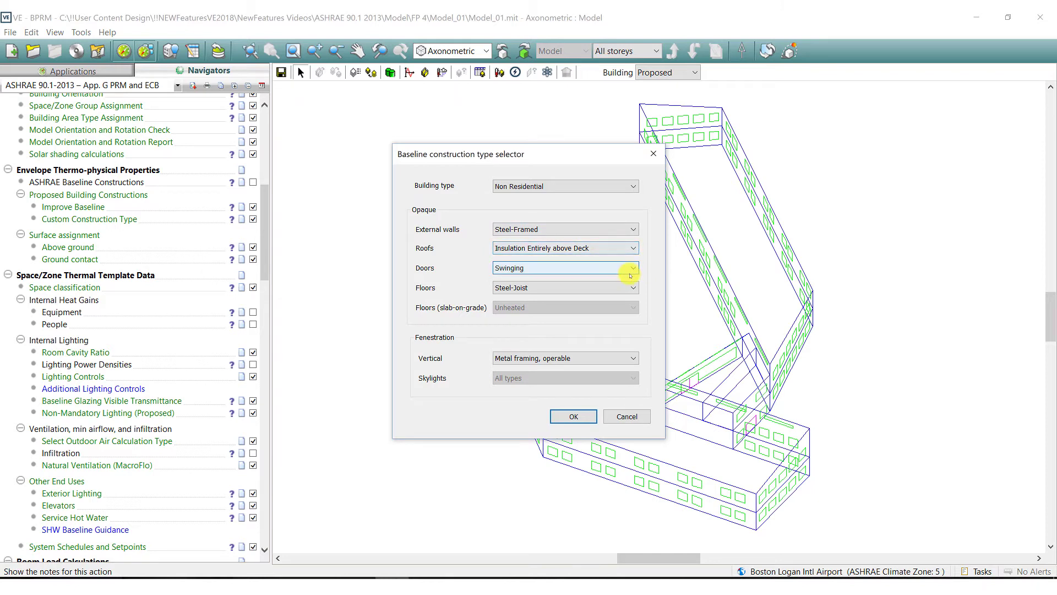
click(573, 416)
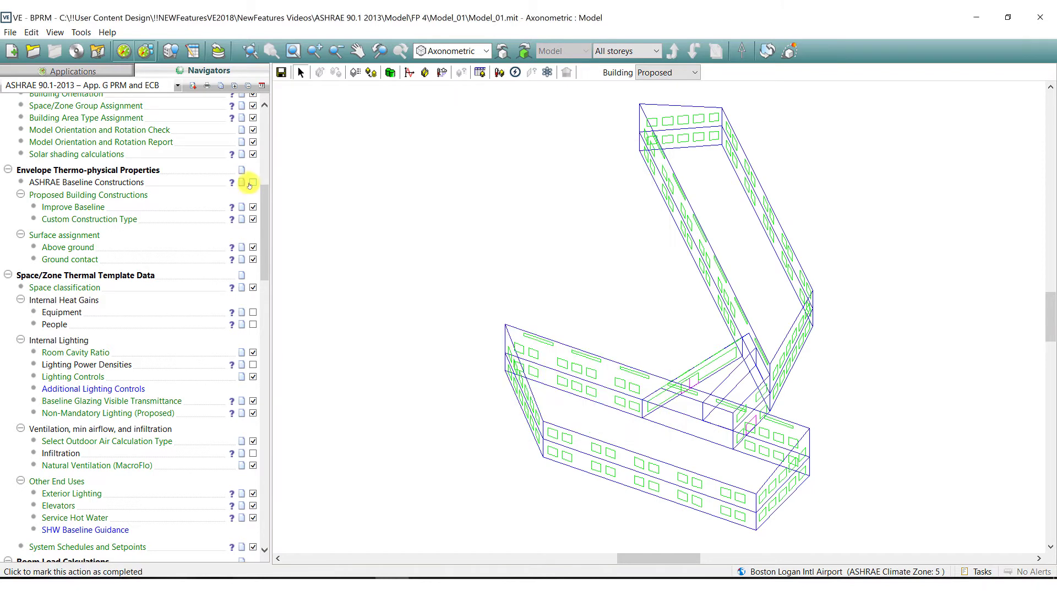
scroll(258, 229, down, 2)
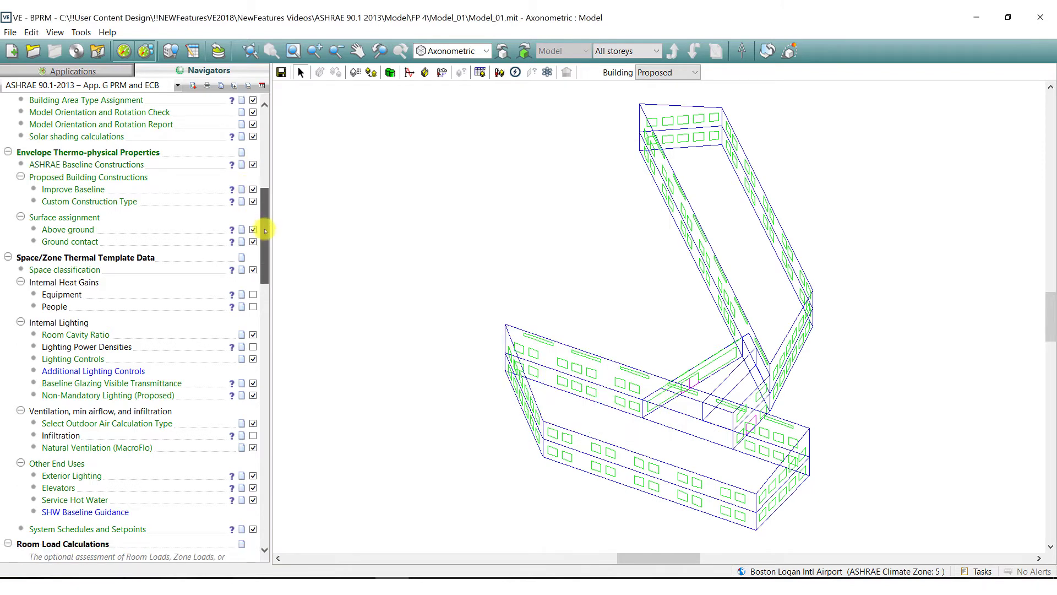
scroll(266, 261, down, 3)
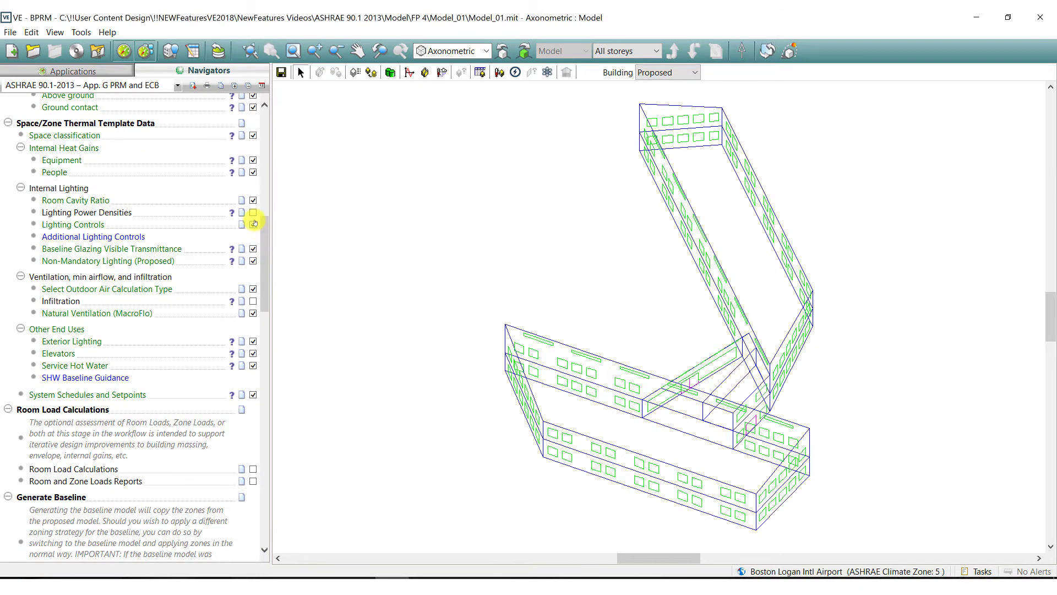
- Tick 'Generate the baseline model' and keep ECB Budget as the selected building
scroll(259, 224, down, 8)
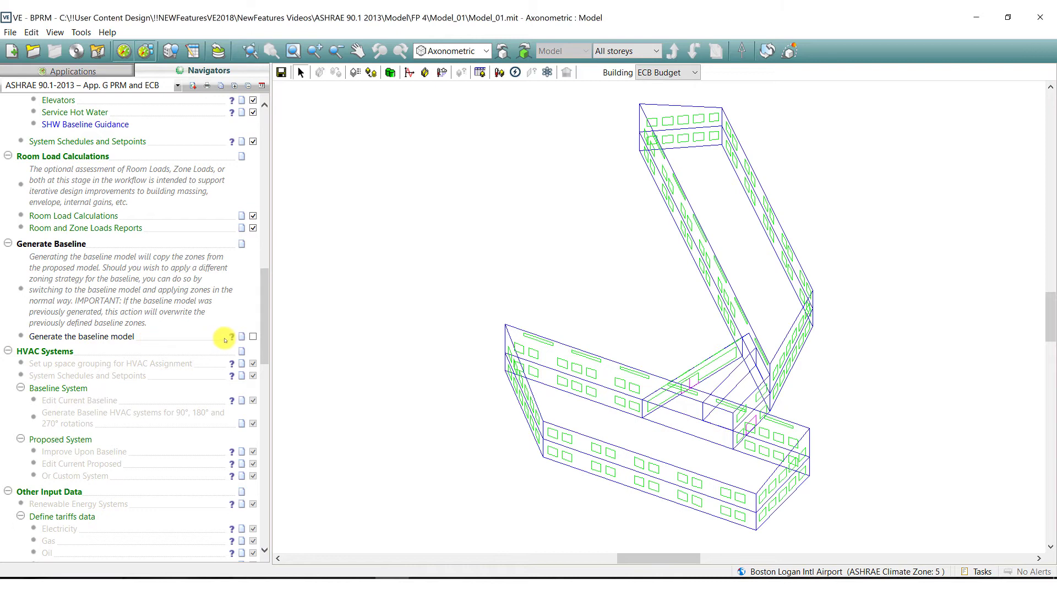
click(253, 337)
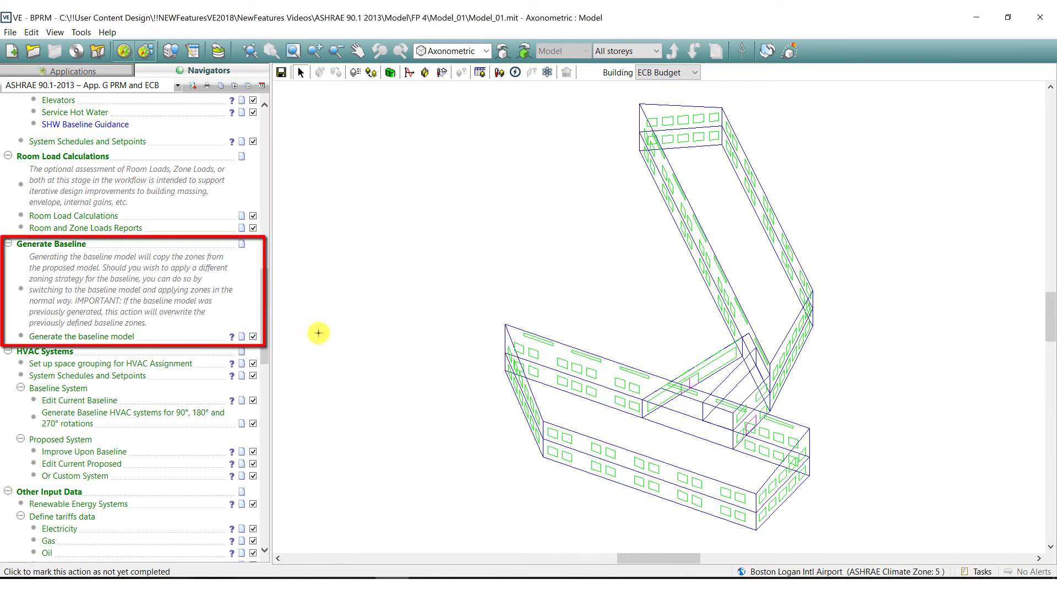
click(697, 73)
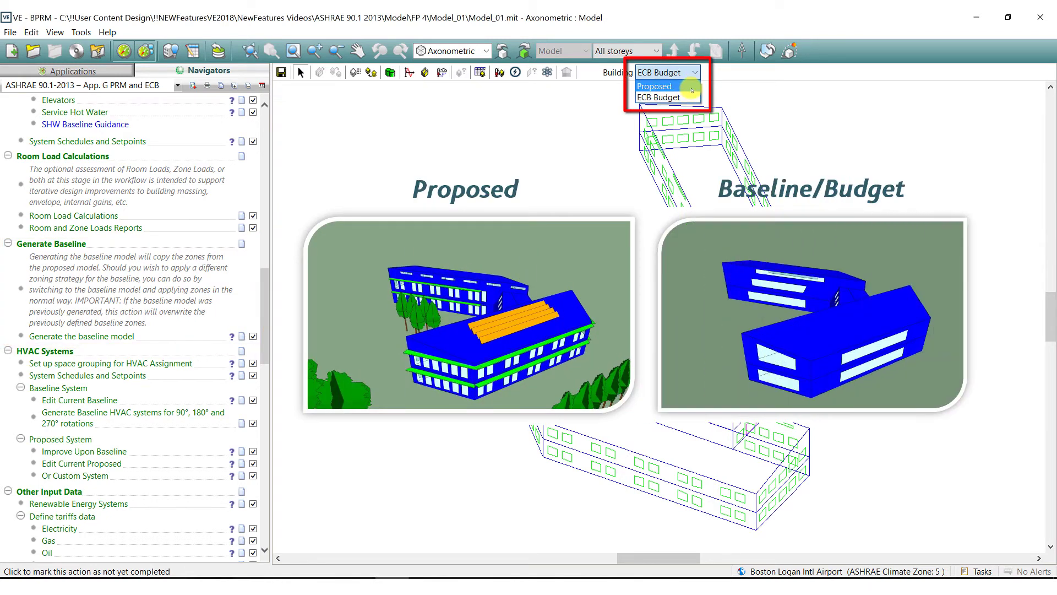
click(279, 331)
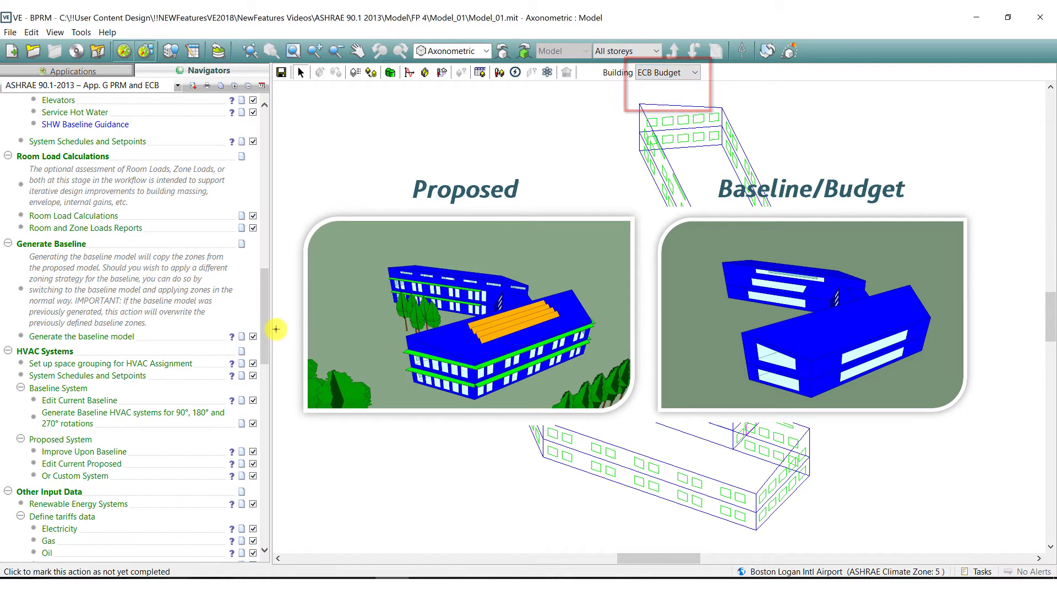
scroll(264, 340, down, 5)
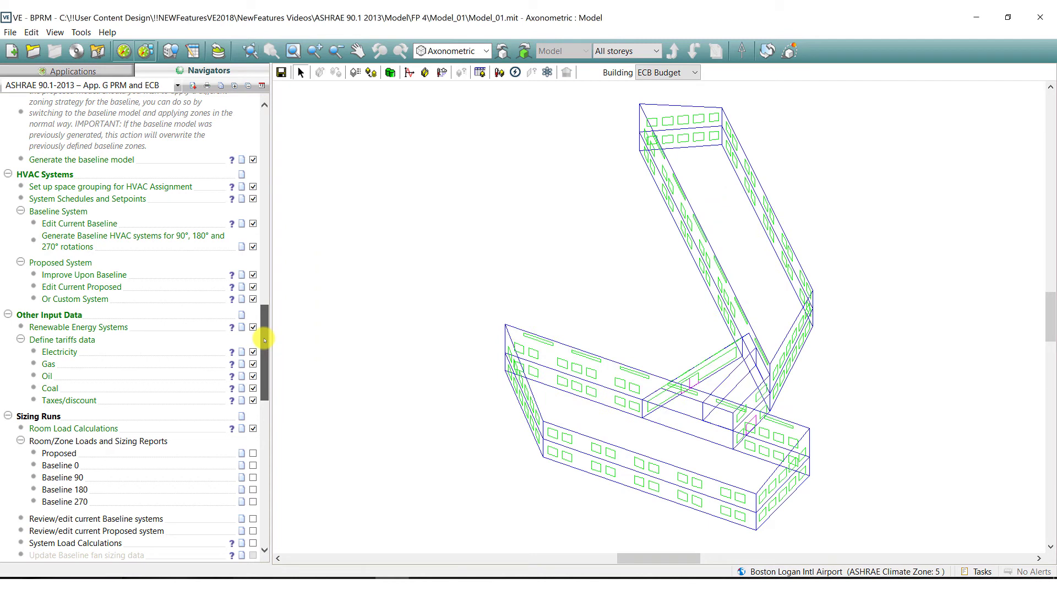
- Edit the current baseline system, browsing the PRM 2013 and ECB 2013 libraries without importing
scroll(50, 189, up, 4)
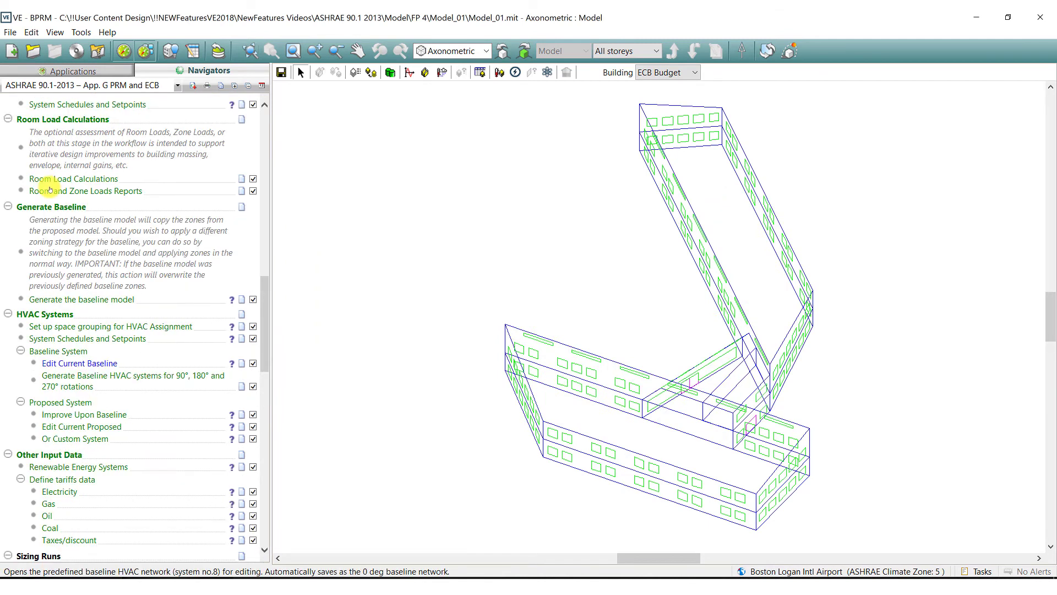
click(103, 361)
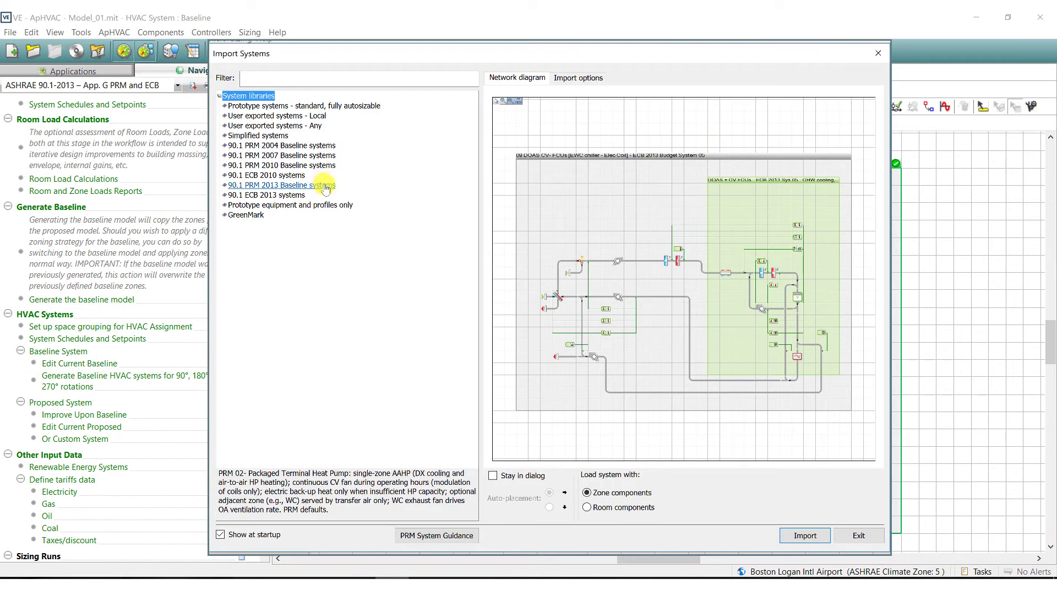
double_click(329, 187)
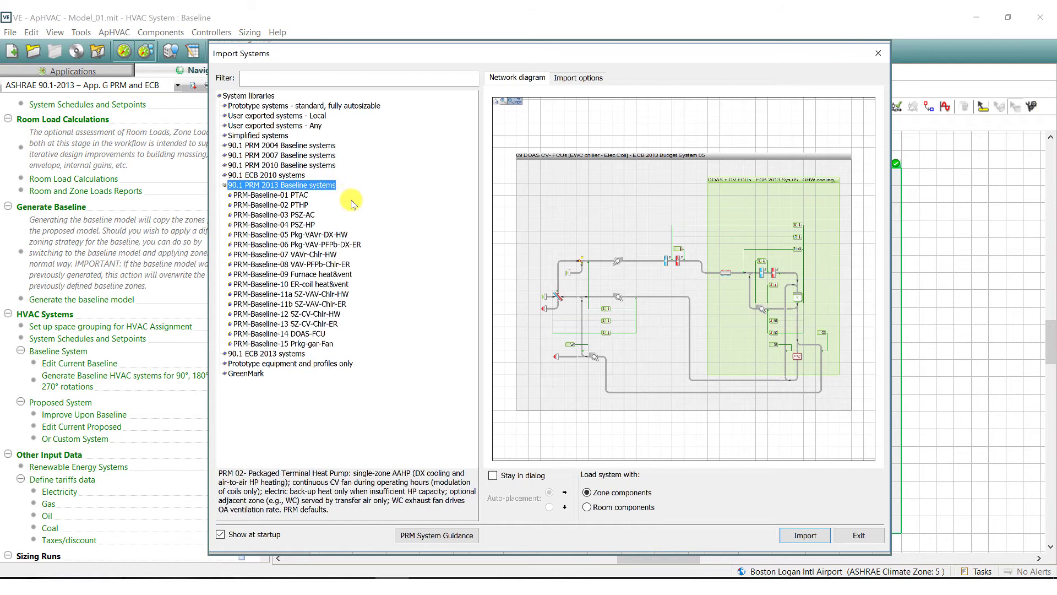
double_click(300, 354)
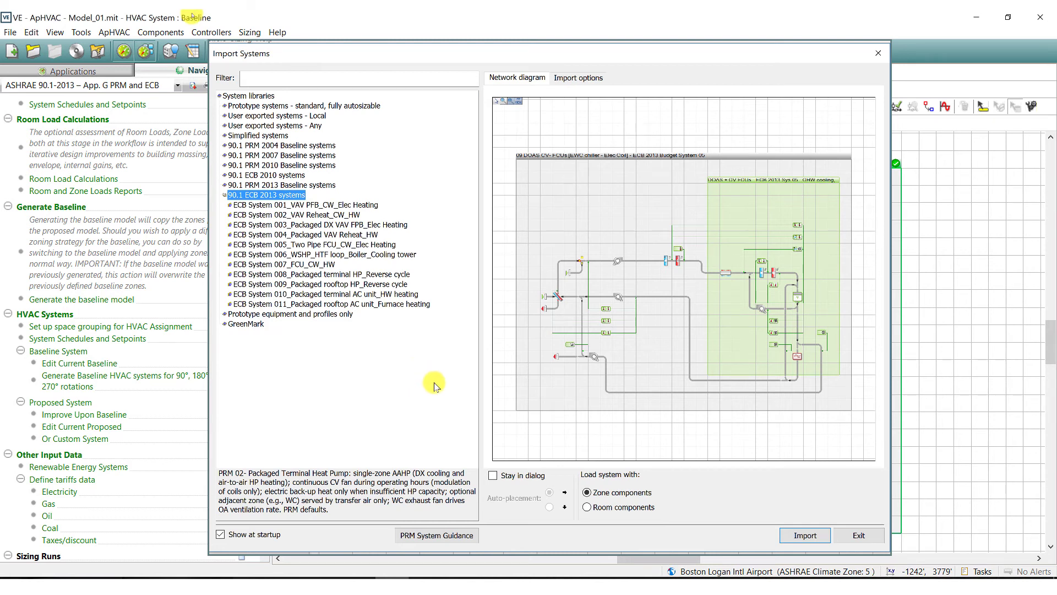
click(864, 535)
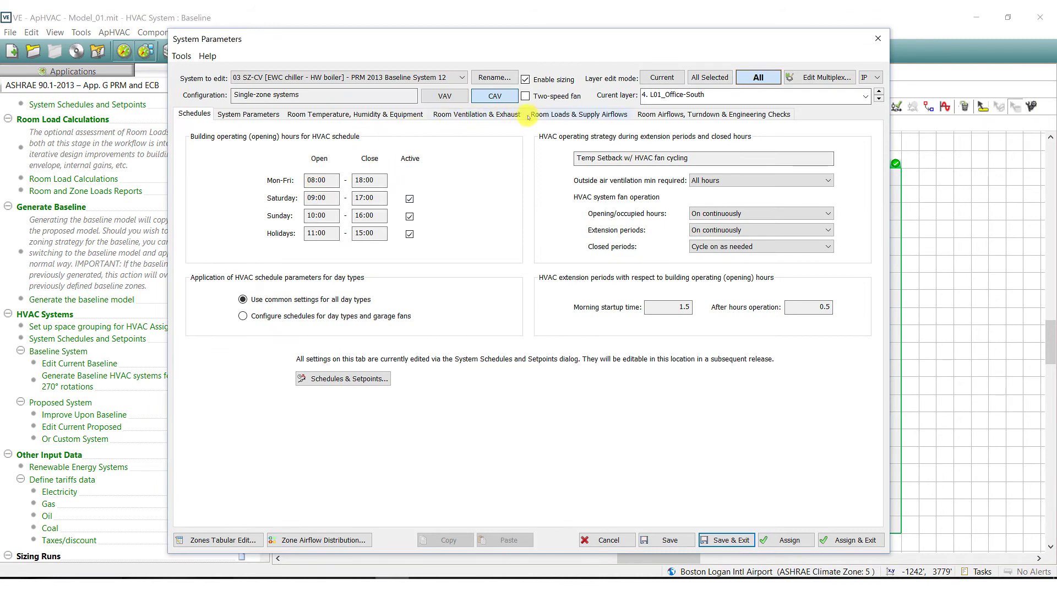
- Set 'Basis for room outside air requirement' to ASHRAE 170-2013 under Room Ventilation & Exhaust
click(523, 115)
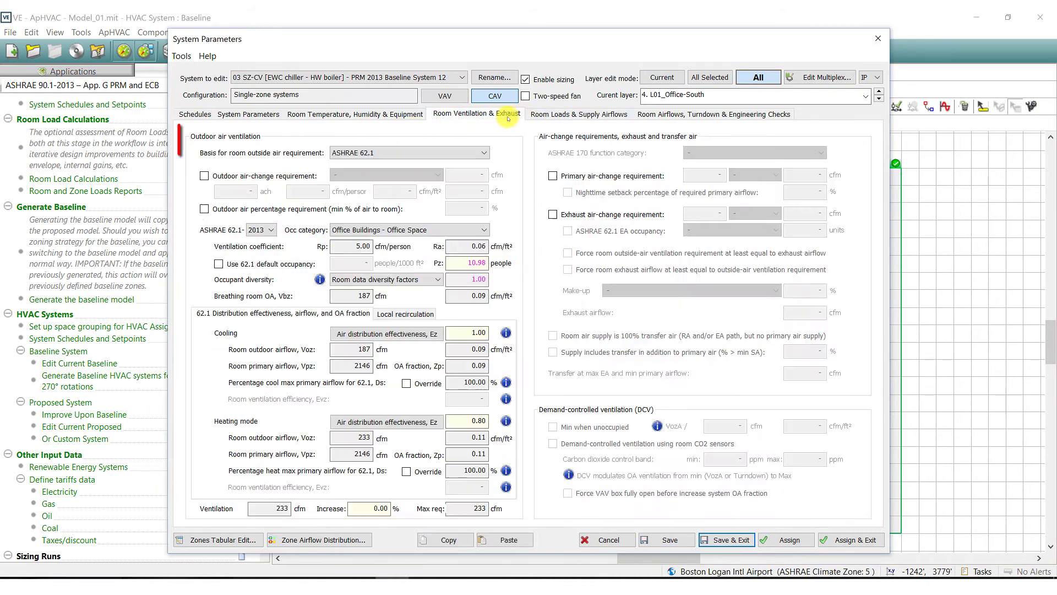
click(483, 154)
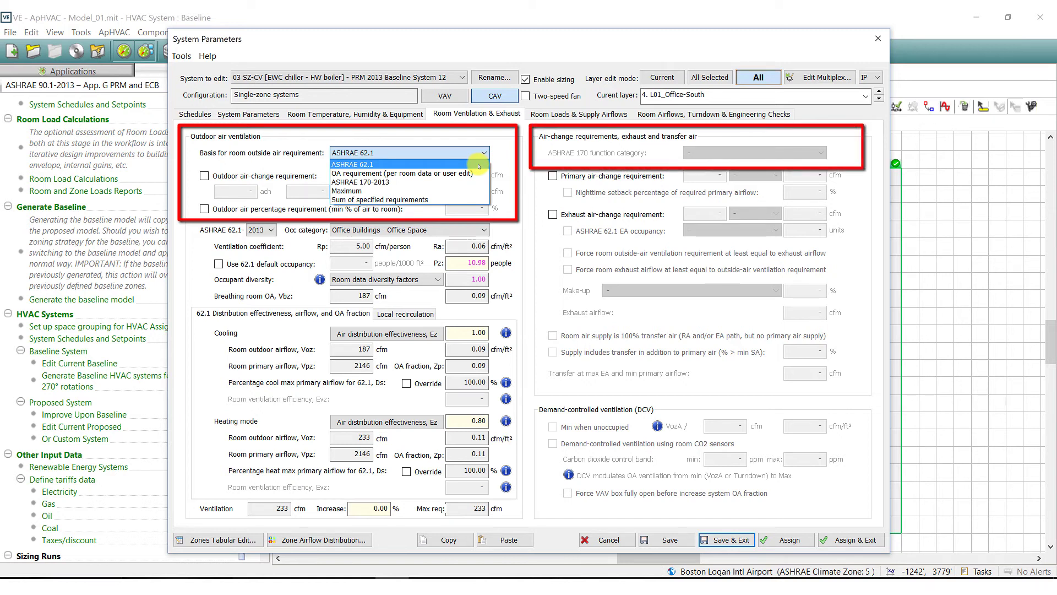
click(474, 182)
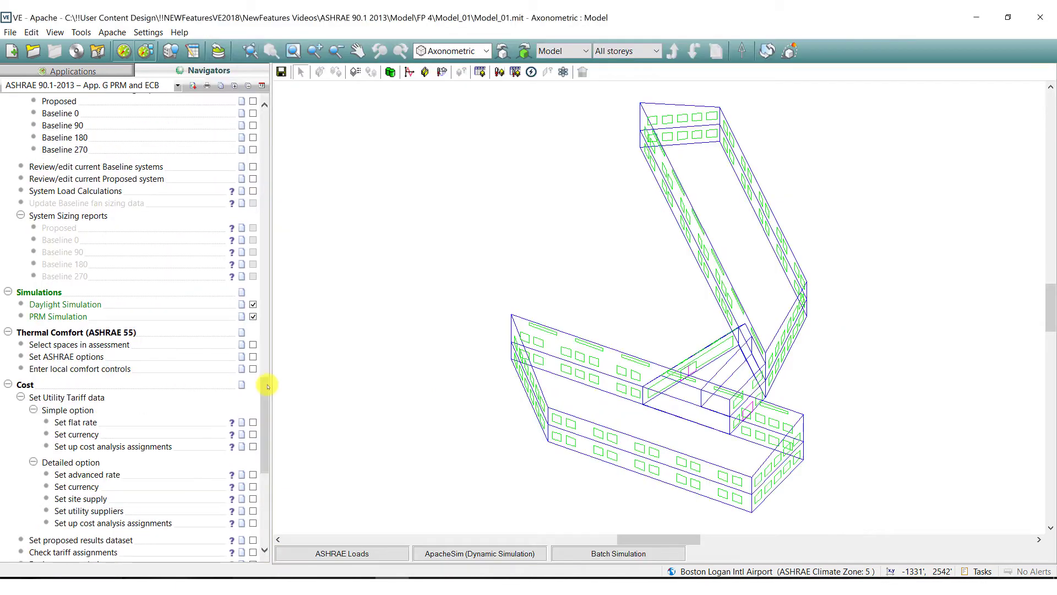
- Select the assessment spaces and accept ASHRAE 55 settings with the 5% exceedance limit
drag(266, 378, 267, 403)
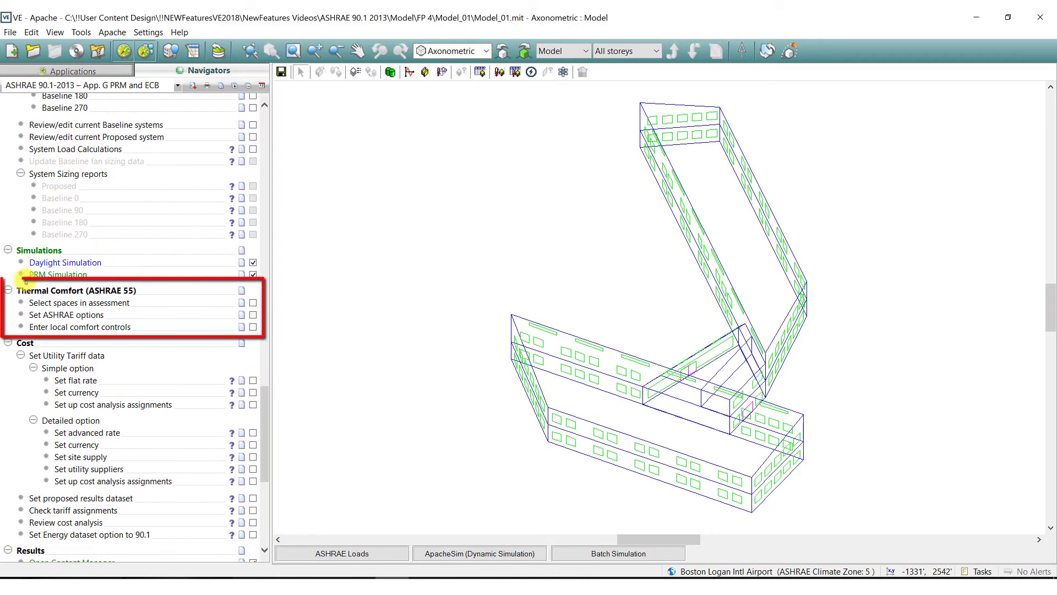
click(116, 305)
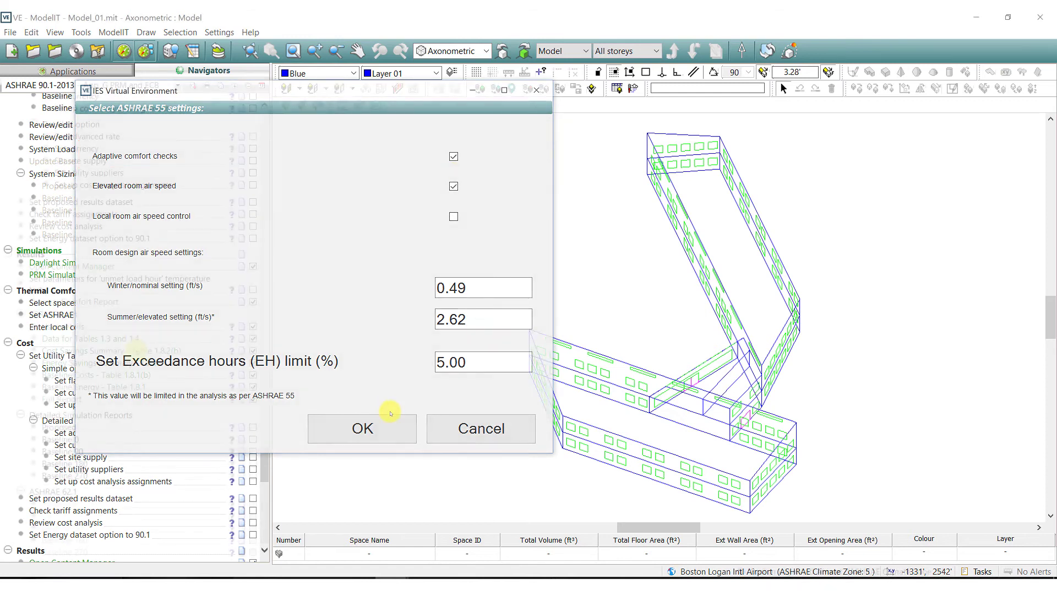
click(383, 423)
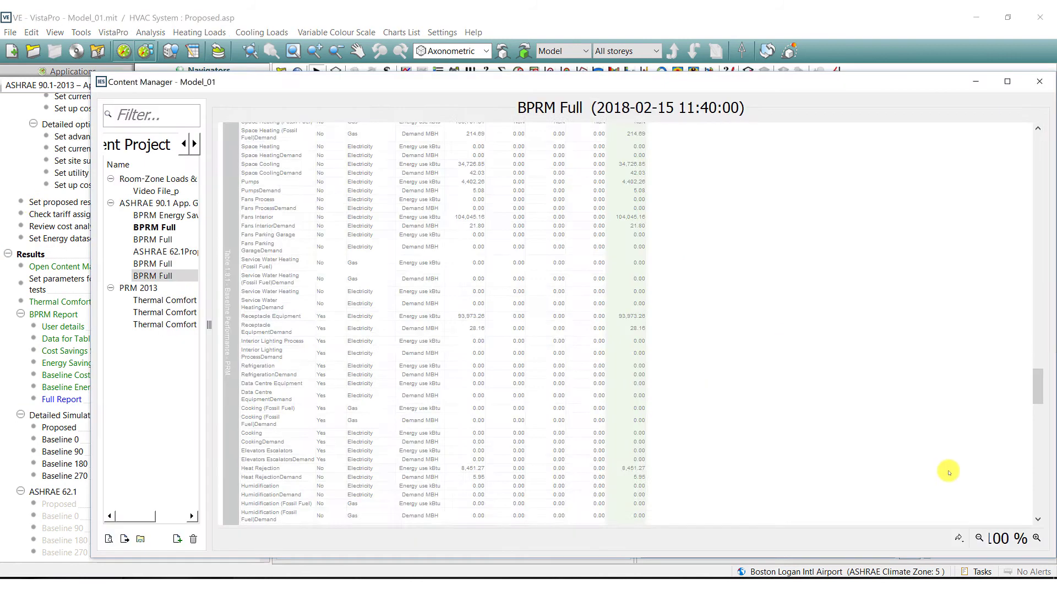
- Scroll through the Detailed Simulation (Proposed) report in Content Manager
scroll(947, 470, down, 15)
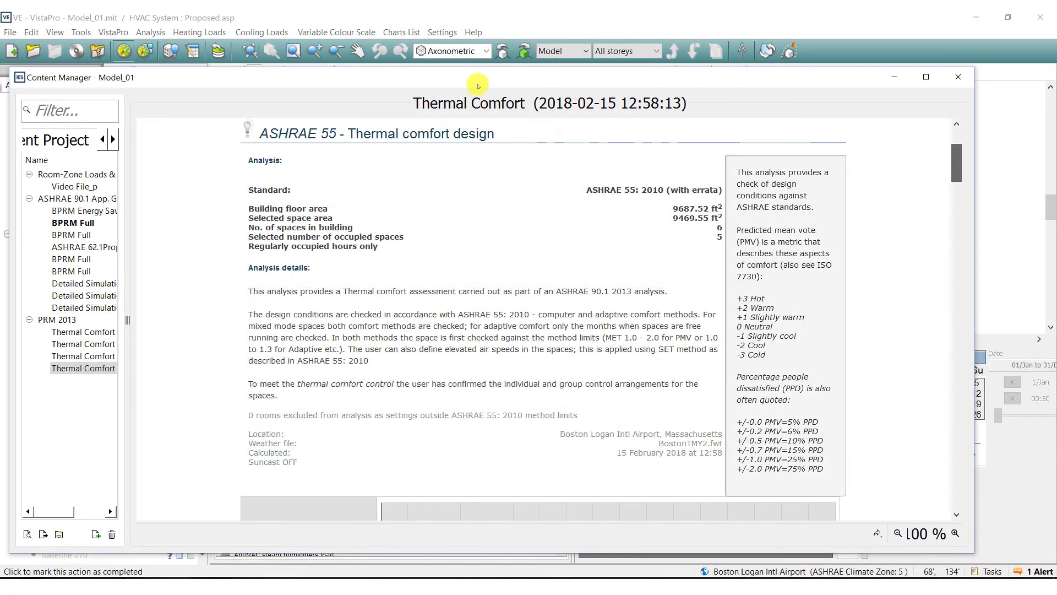
- Scroll the Thermal Comfort report to the control table showing 100.00% passes
scroll(955, 164, down, 1)
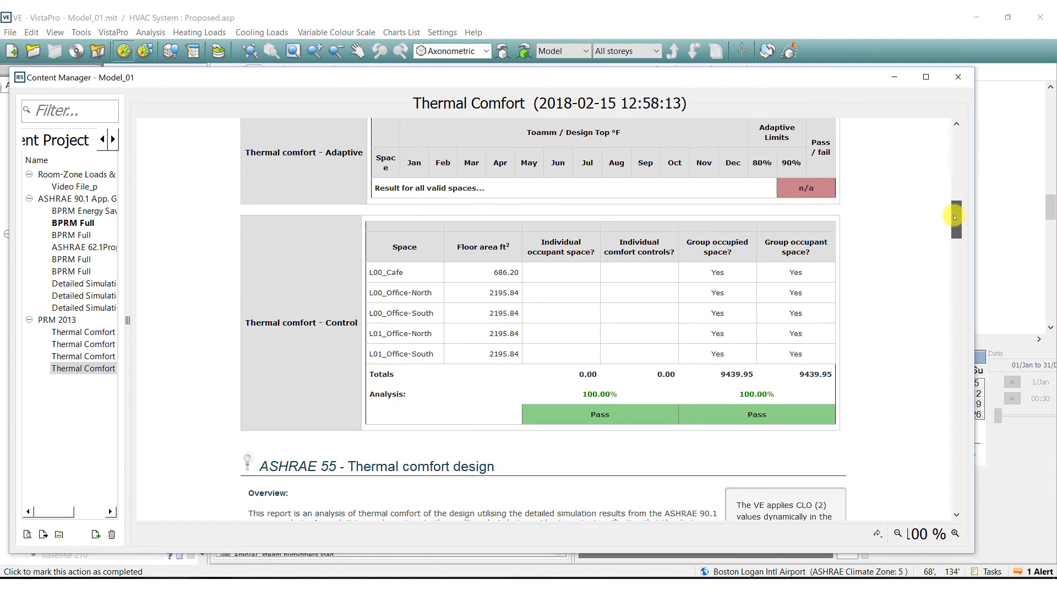